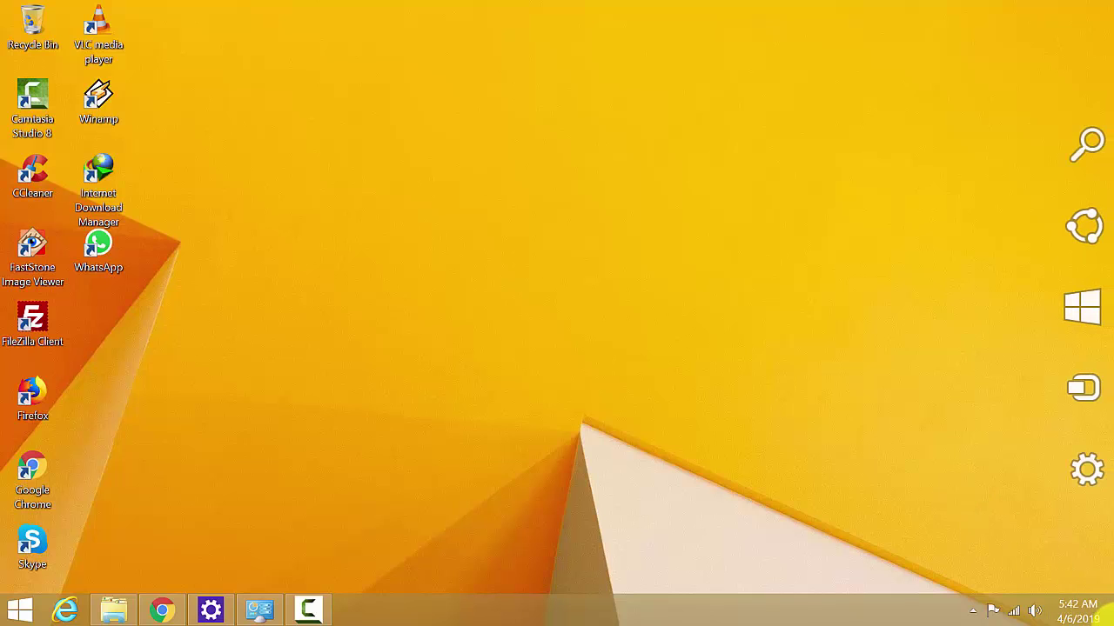
# Step: Open PC settings from the Settings charm and go to PC and devices
pyautogui.click(1078, 481)
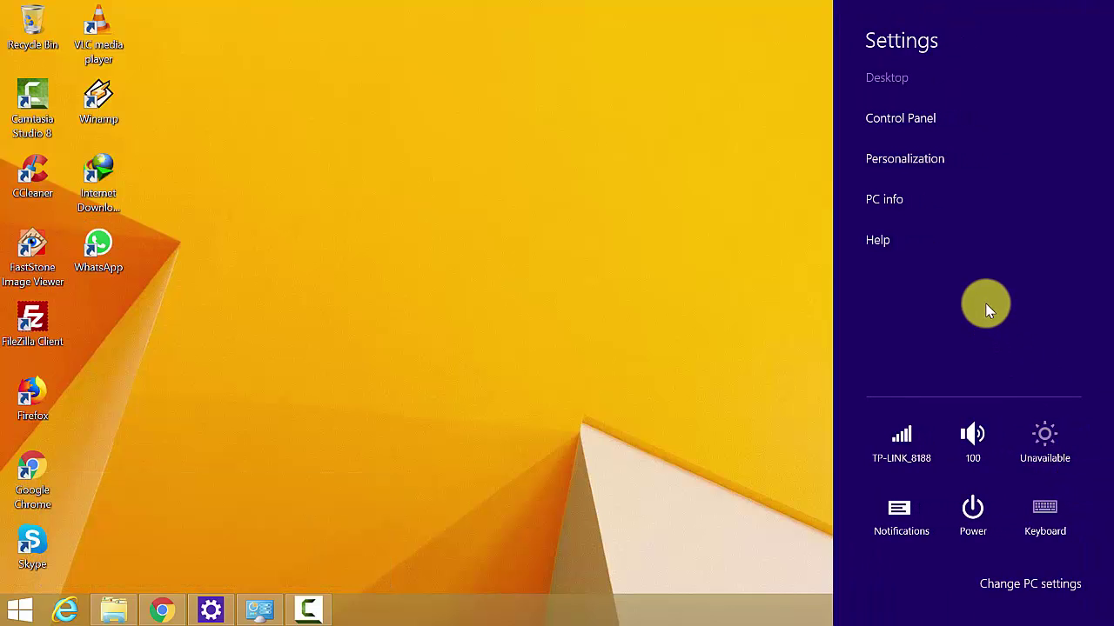
pyautogui.click(1019, 590)
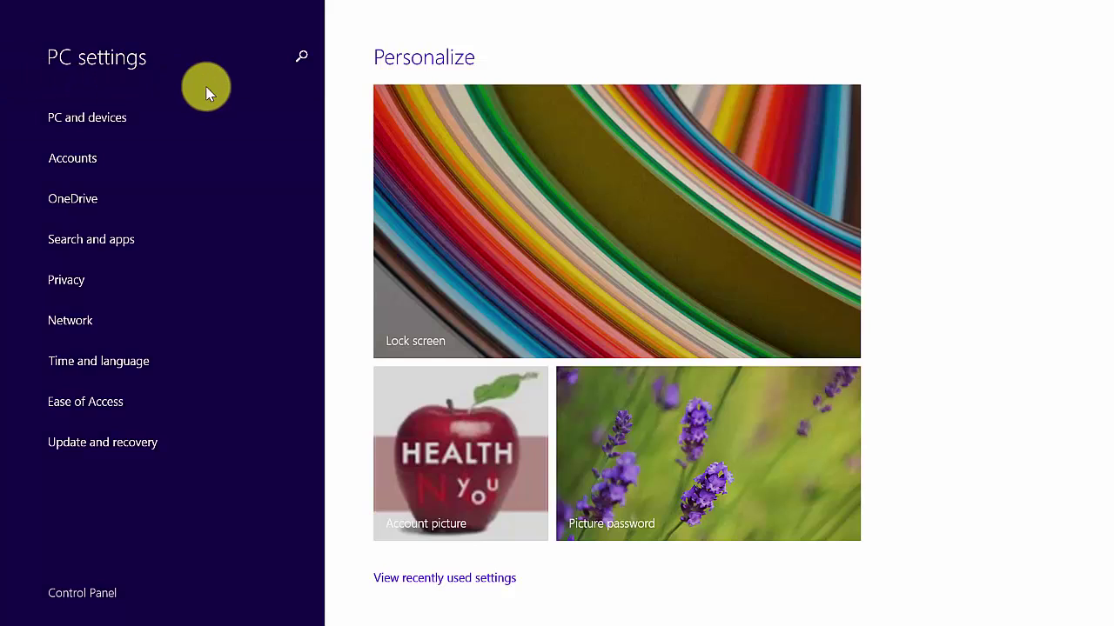
pyautogui.click(90, 122)
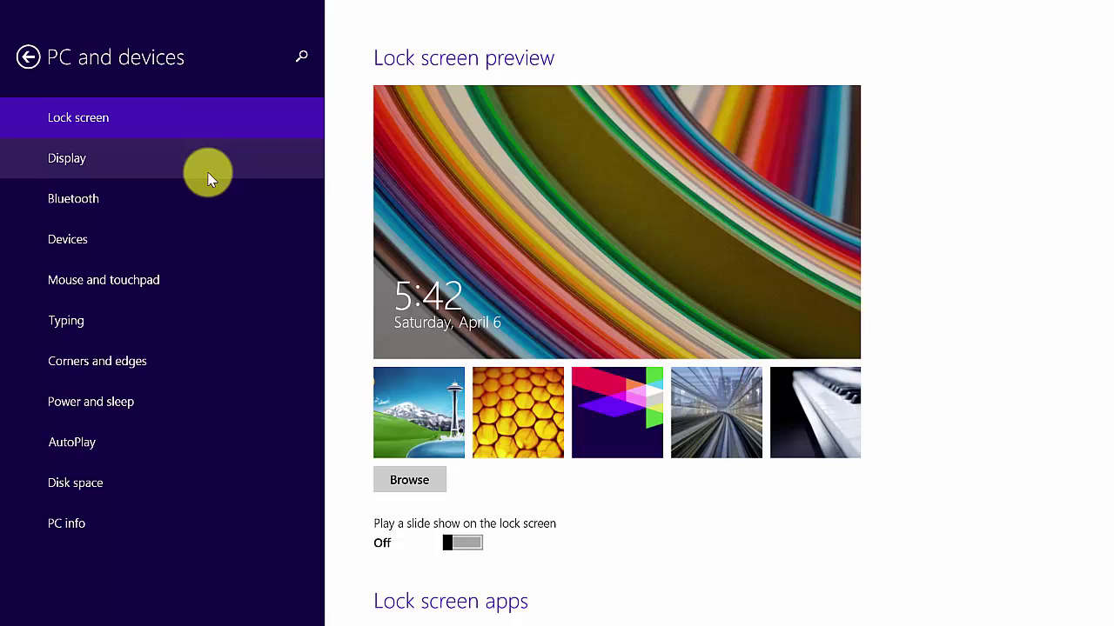
# Step: Open the Display page and scroll down to the app-and-text size option, currently Larger
pyautogui.click(63, 159)
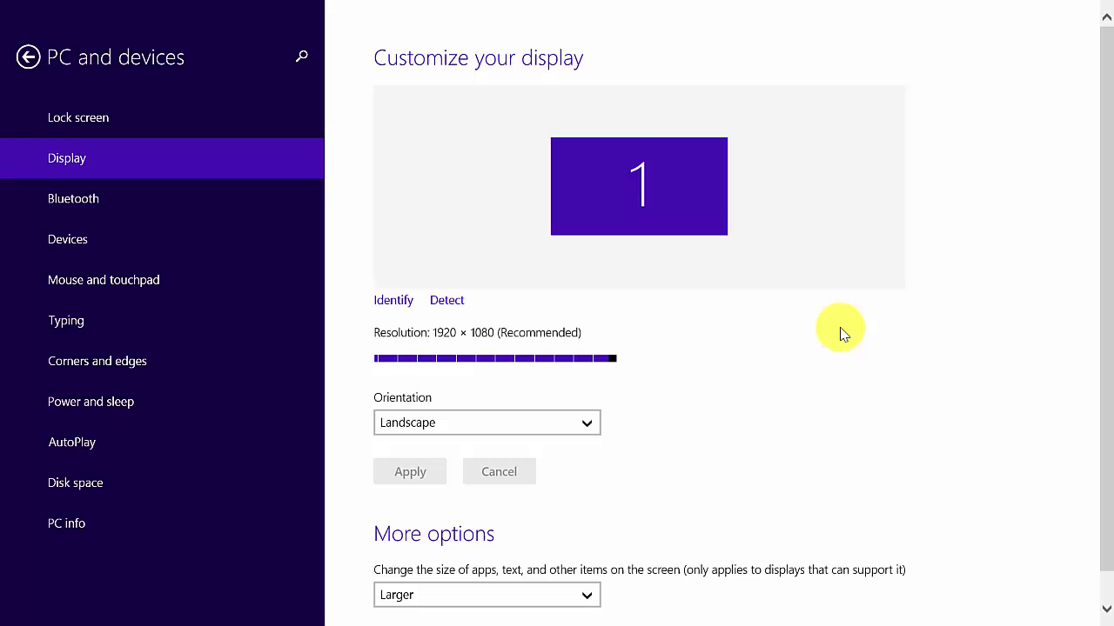
pyautogui.scroll(-1, 841, 333)
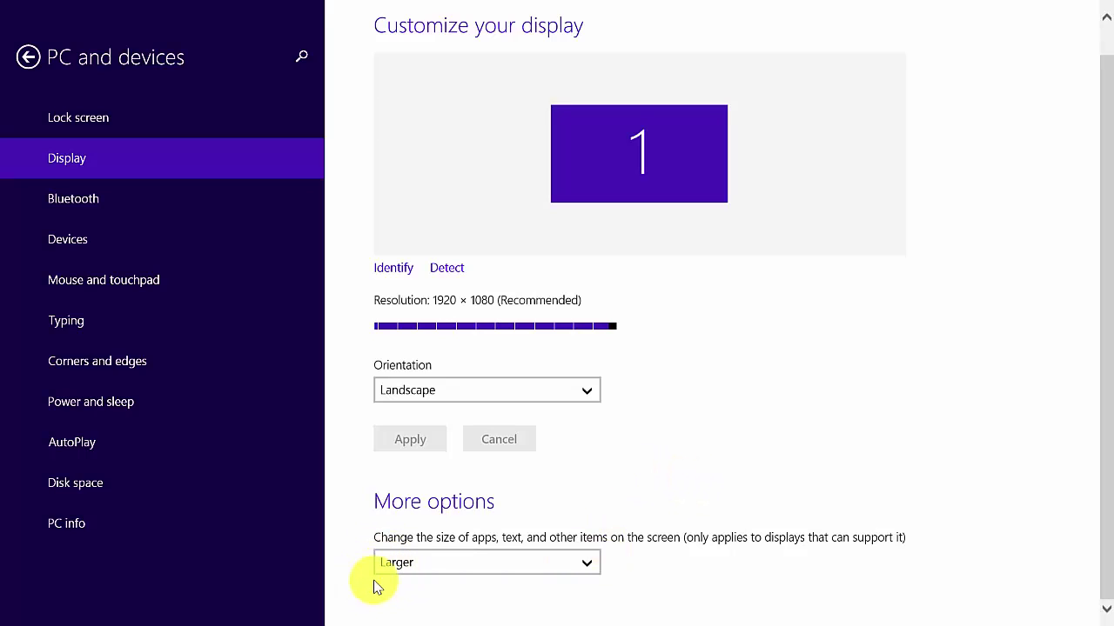
# Step: Change the size of apps and text to Default and go back to main PC settings
pyautogui.click(519, 574)
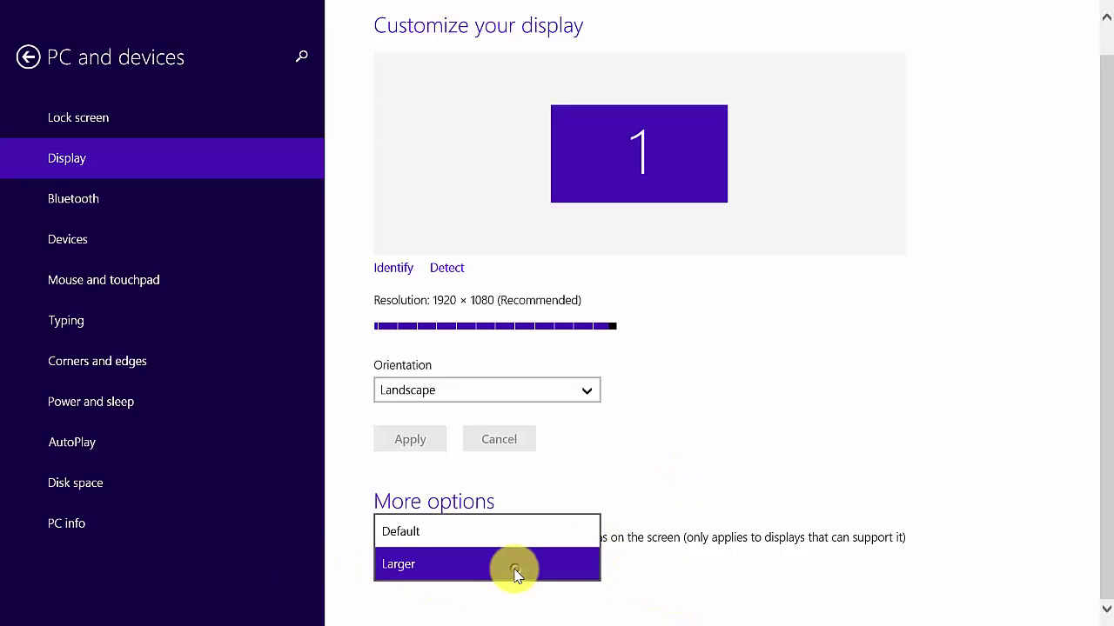
pyautogui.click(456, 536)
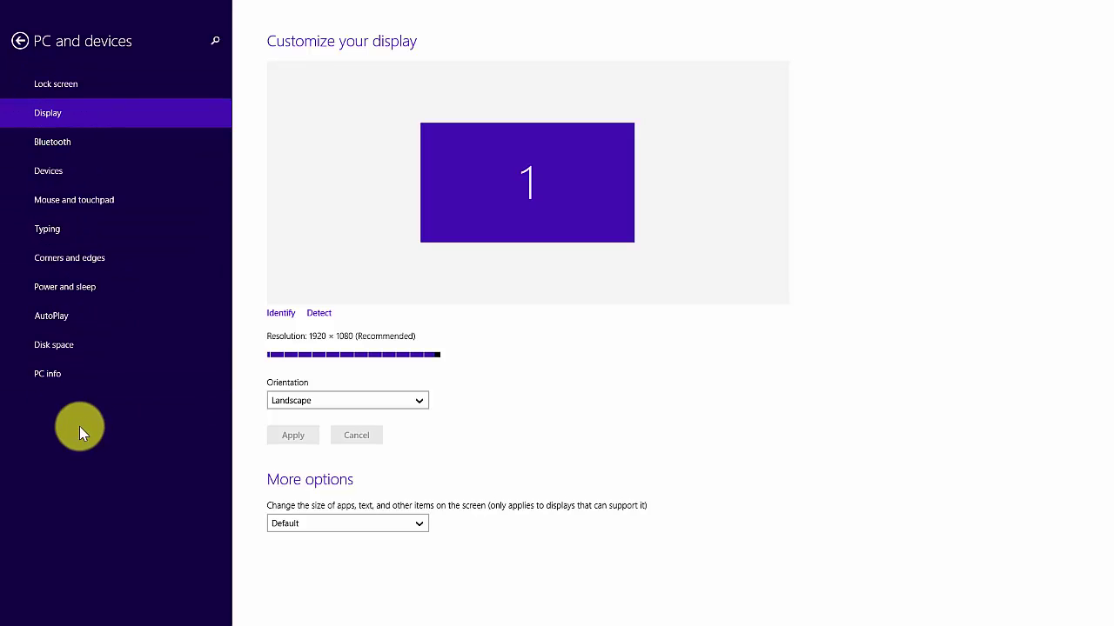
pyautogui.click(19, 41)
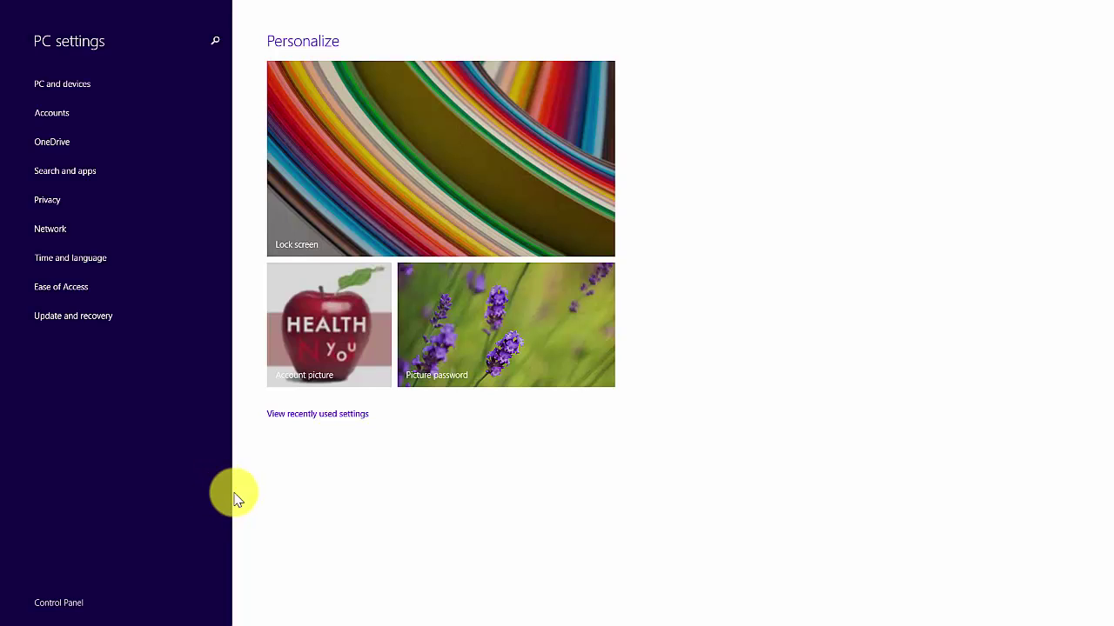
# Step: Leave PC settings and show the Start screen's Apps-by-name list at Default size
pyautogui.press('super+d')
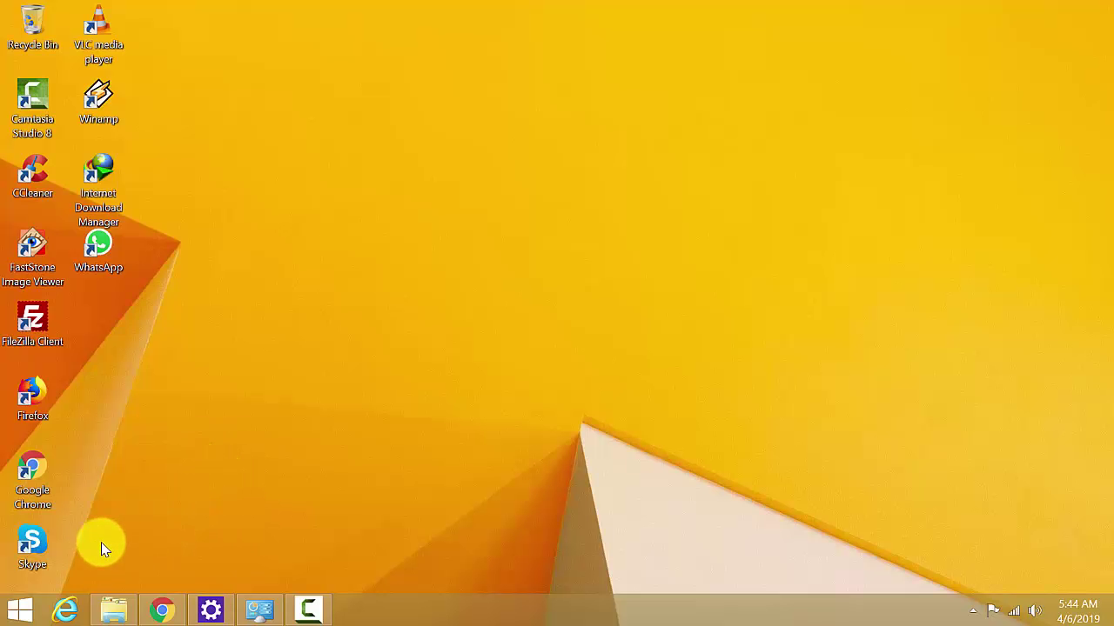
pyautogui.click(16, 609)
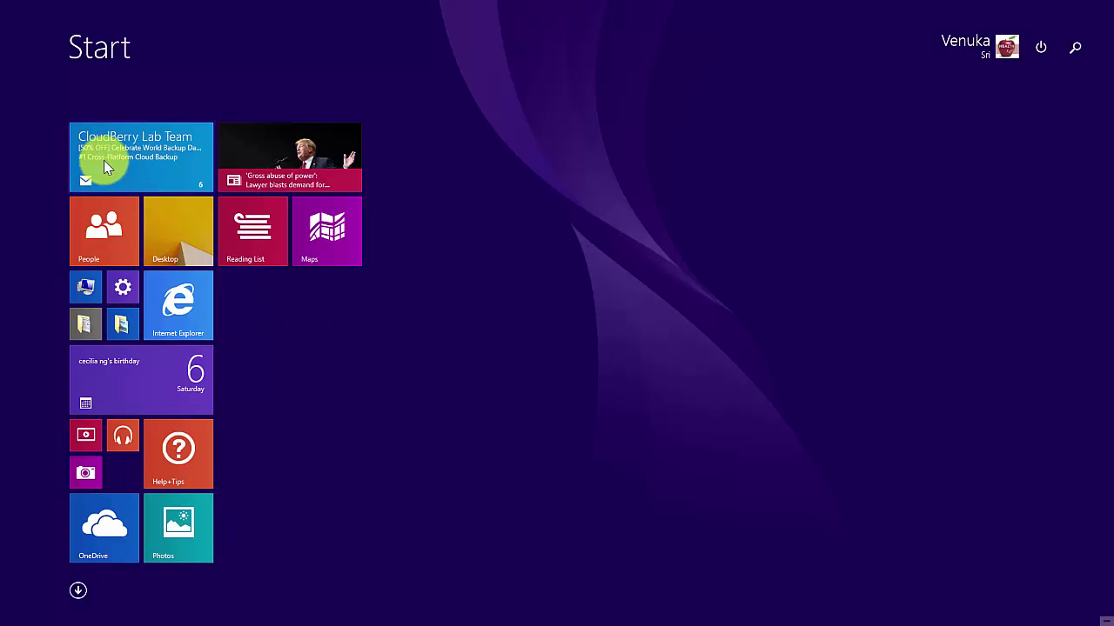
pyautogui.click(78, 590)
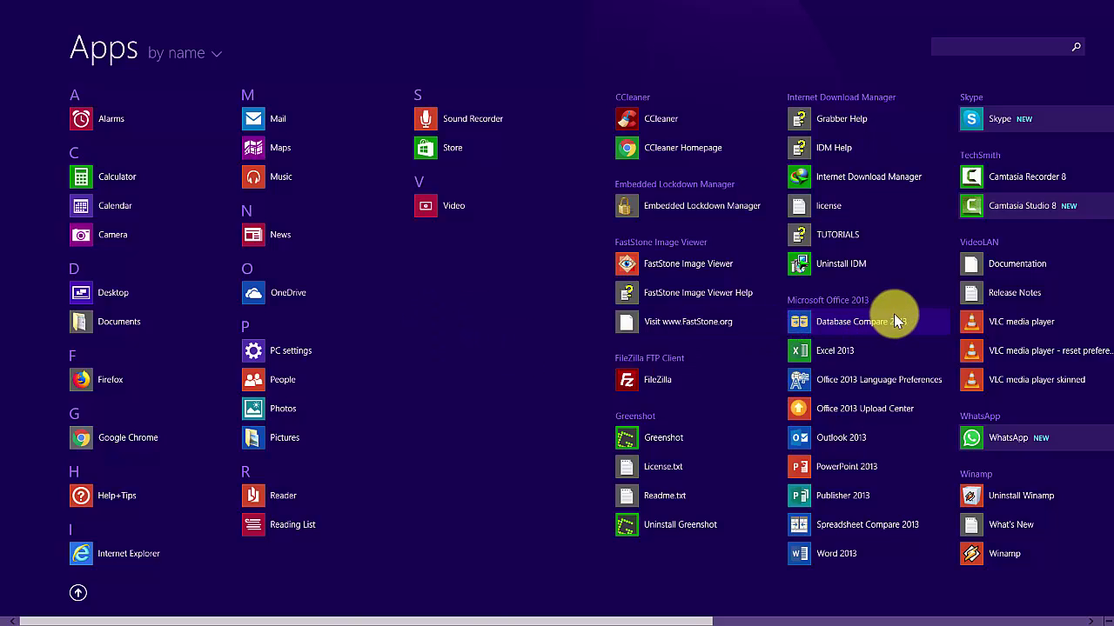
pyautogui.moveTo(1109, 621)
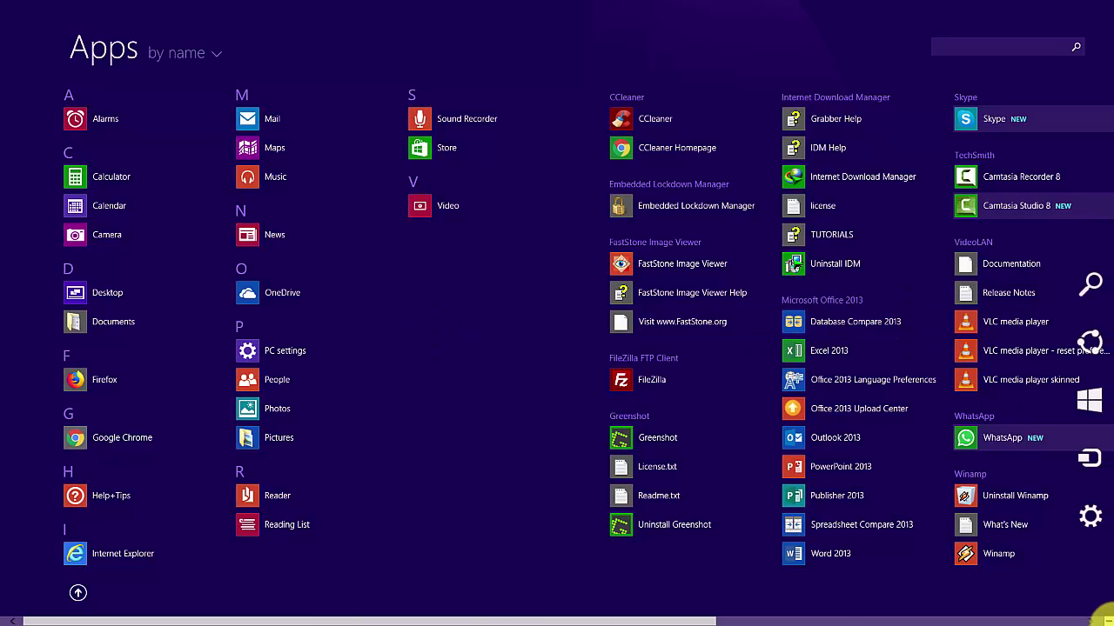
# Step: Reopen PC settings and set the display's app and text size back to Larger
pyautogui.click(1098, 522)
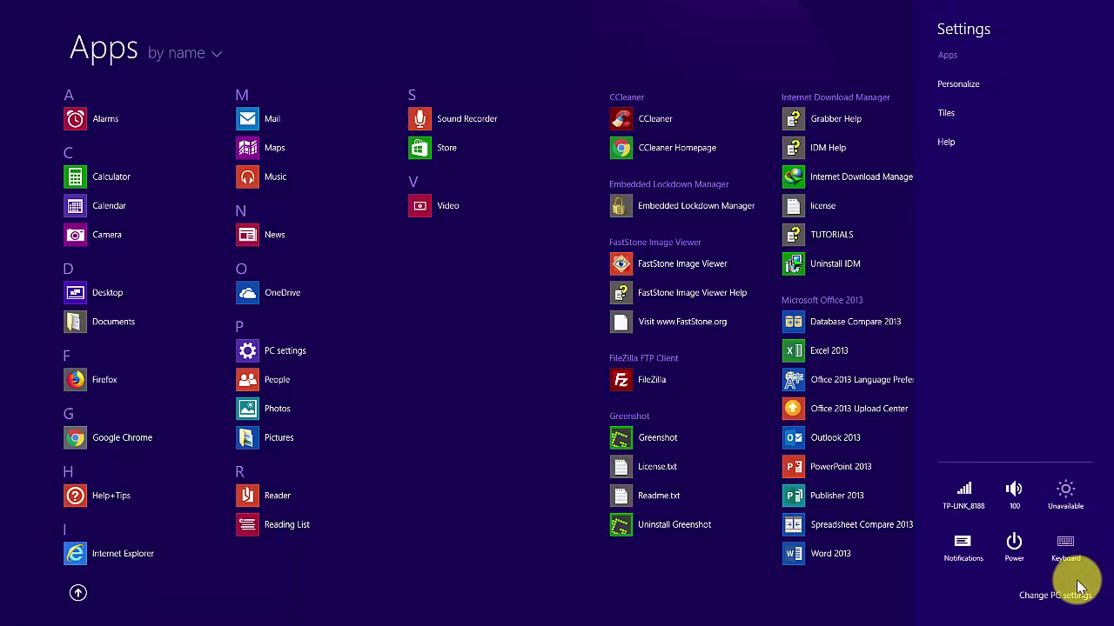
pyautogui.click(1063, 597)
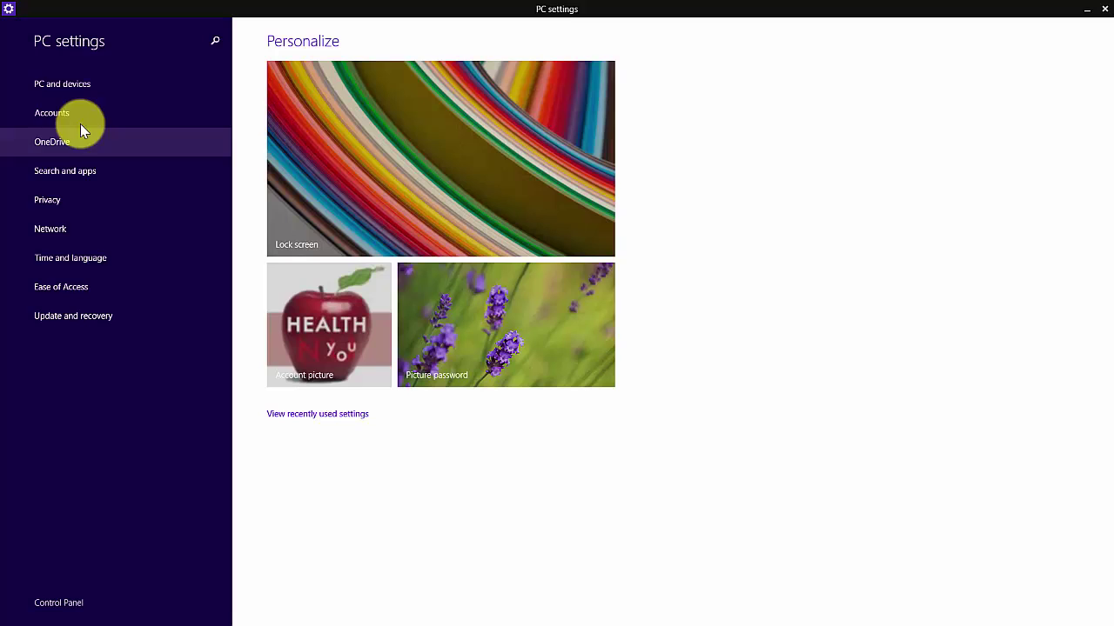
pyautogui.click(54, 84)
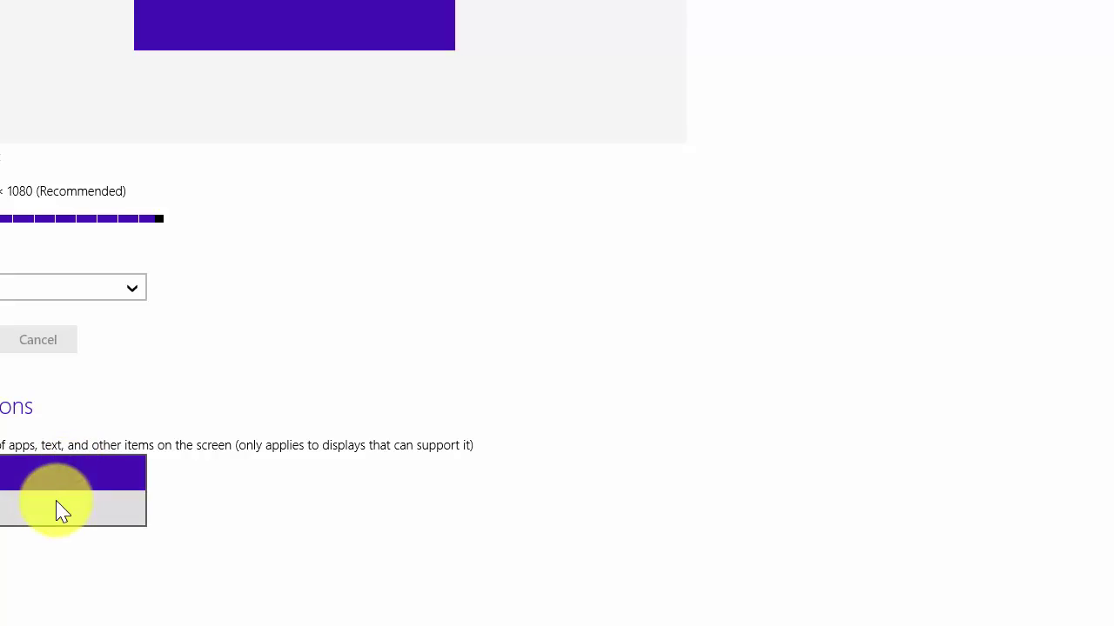
pyautogui.click(55, 510)
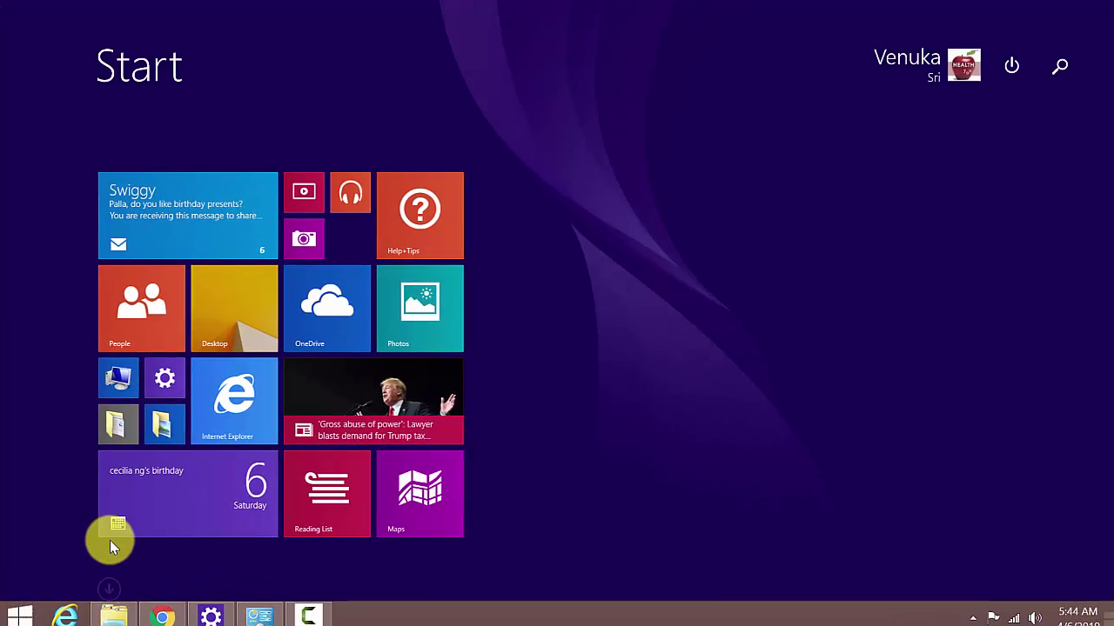
# Step: Open the Start screen's Apps-by-name list to see the names at Larger size
pyautogui.click(110, 581)
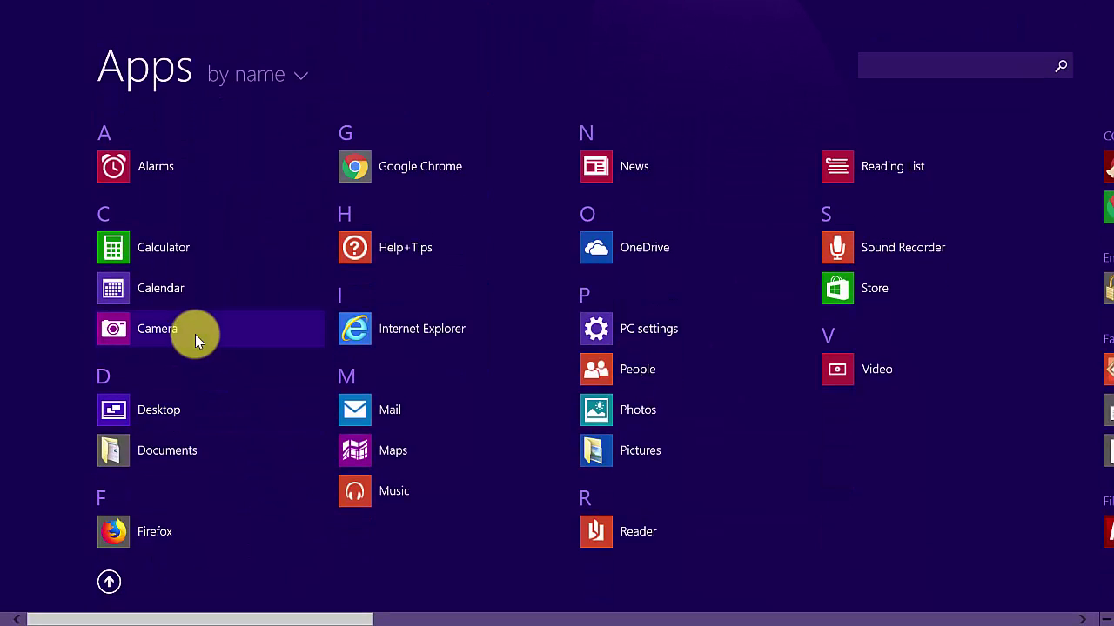